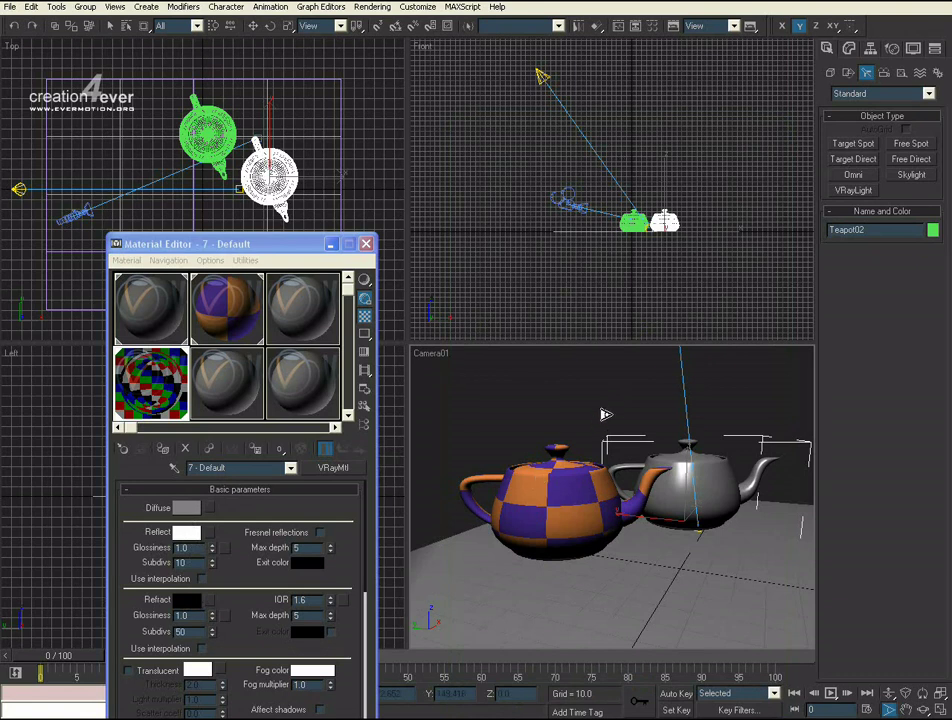
Render the Camera01 view of the two teapots and dismiss the render messages
key("w")
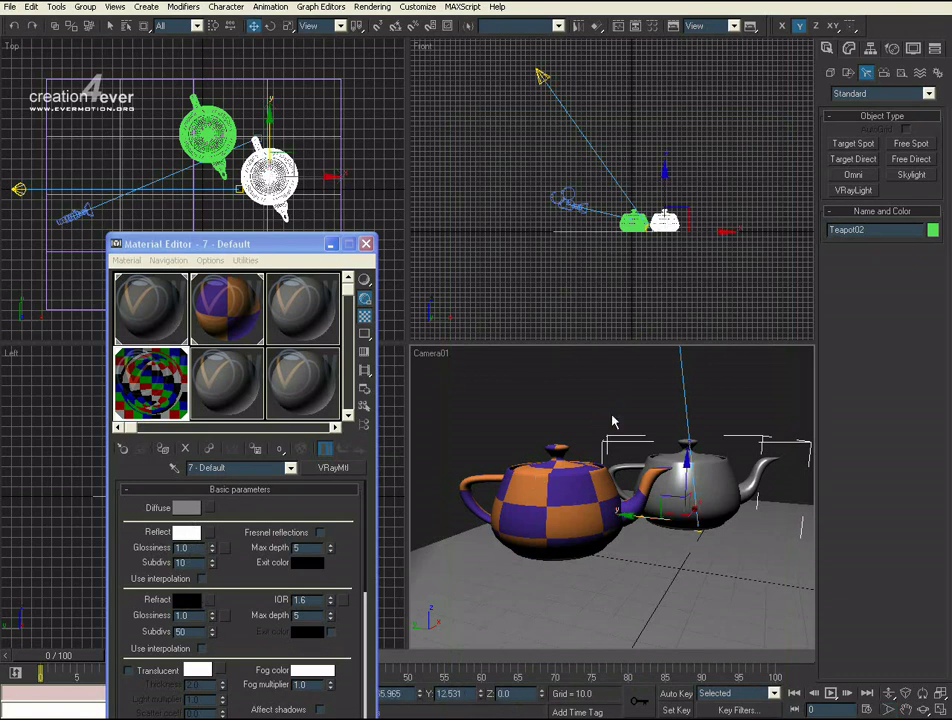
key("shift+q")
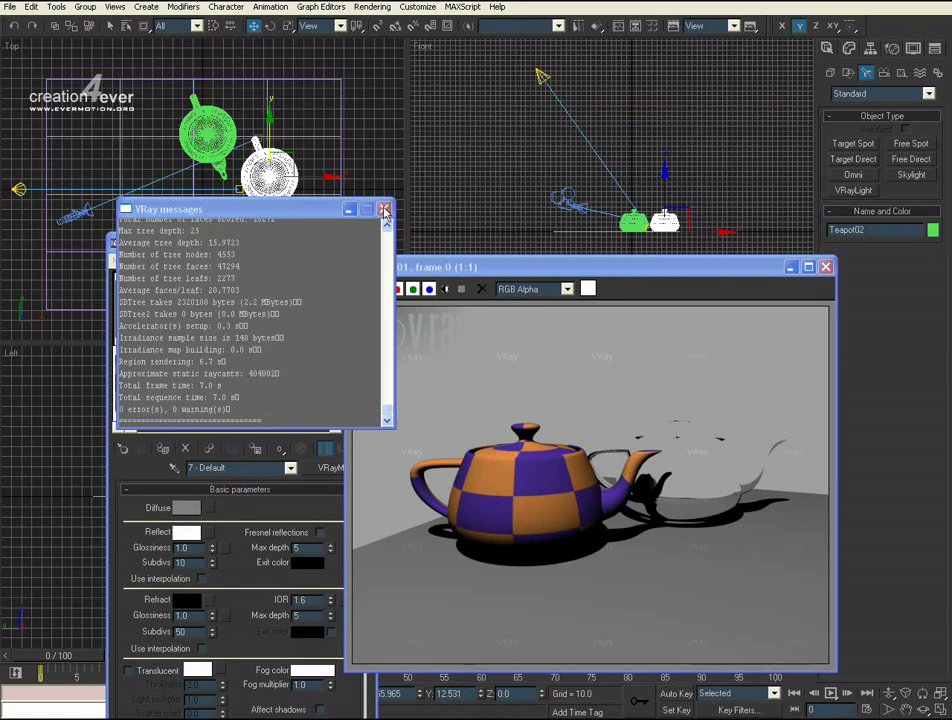
left_click(384, 210)
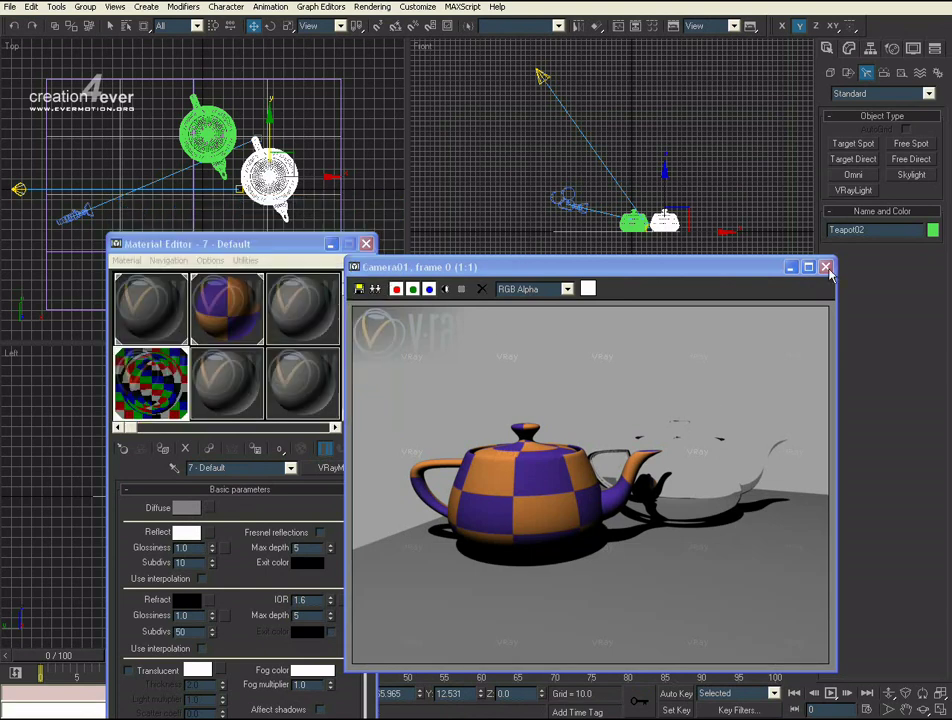
Load BRICE.JPG from the Backgrounds folder as a Bitmap map in the empty sample slot beside material 7 - Default
left_click(250, 403)
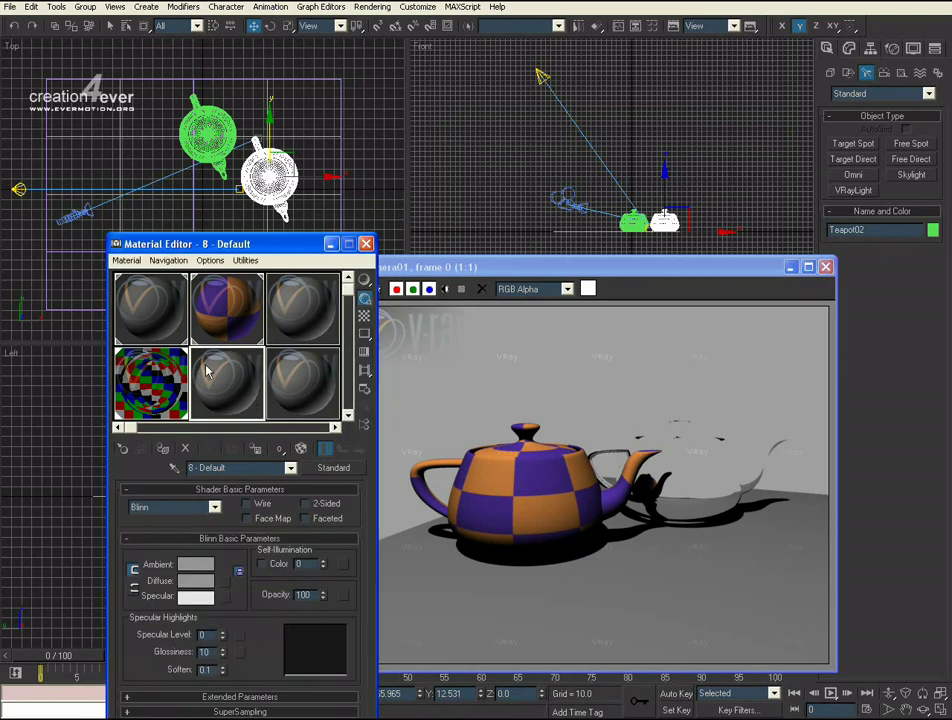
left_click(126, 260)
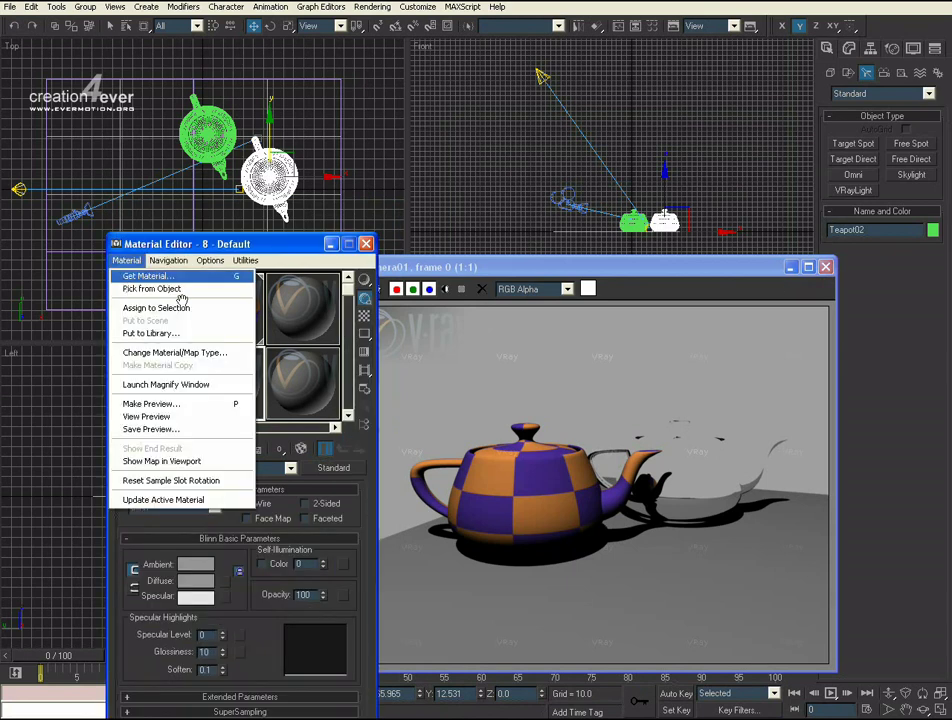
left_click(147, 276)
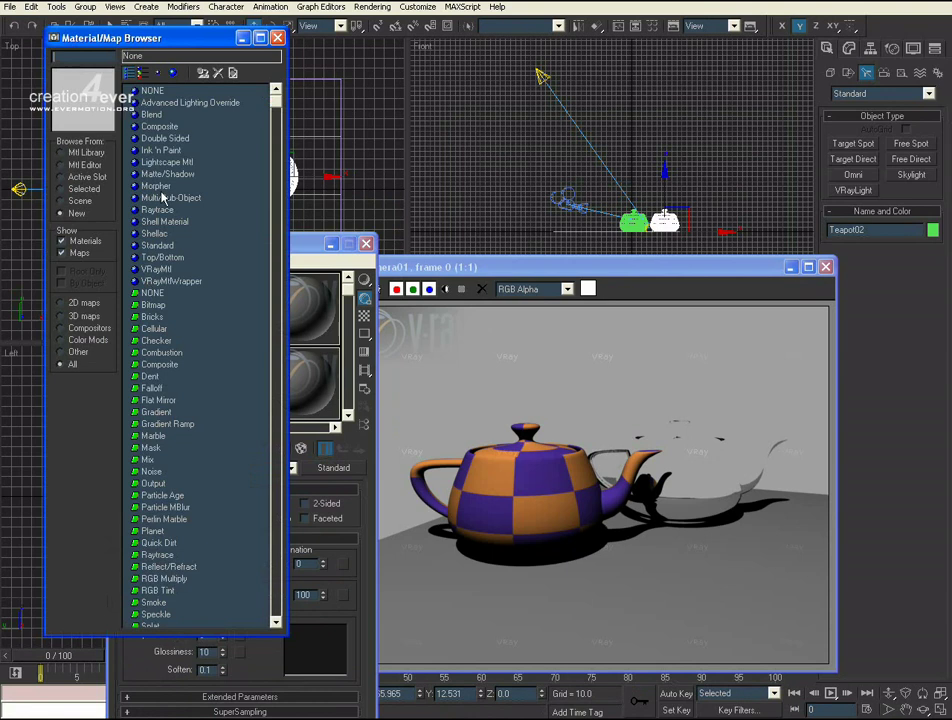
double_click(152, 309)
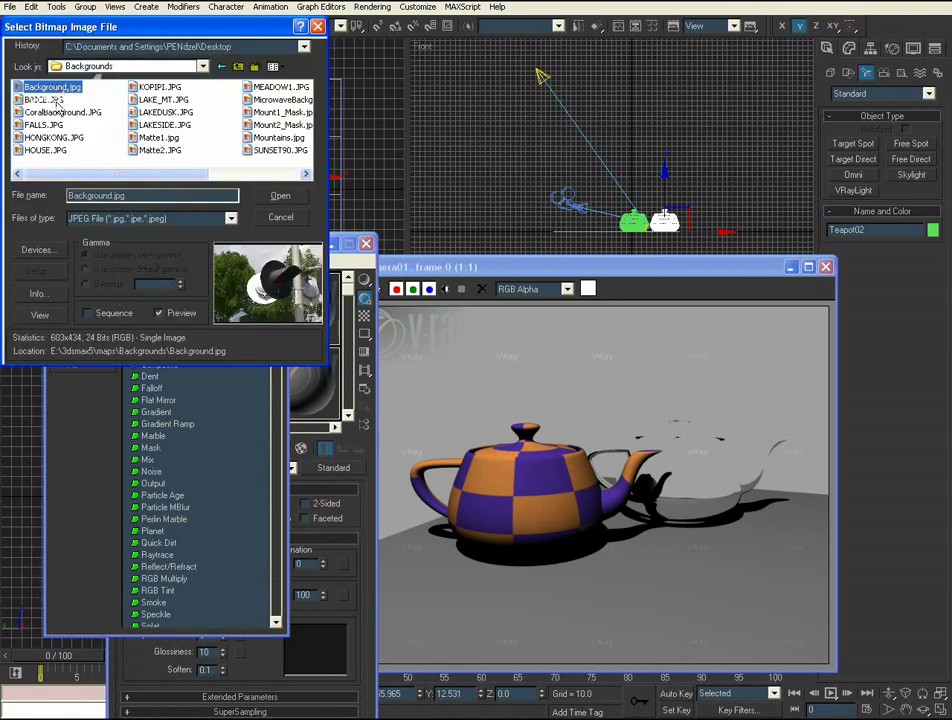
left_click(44, 99)
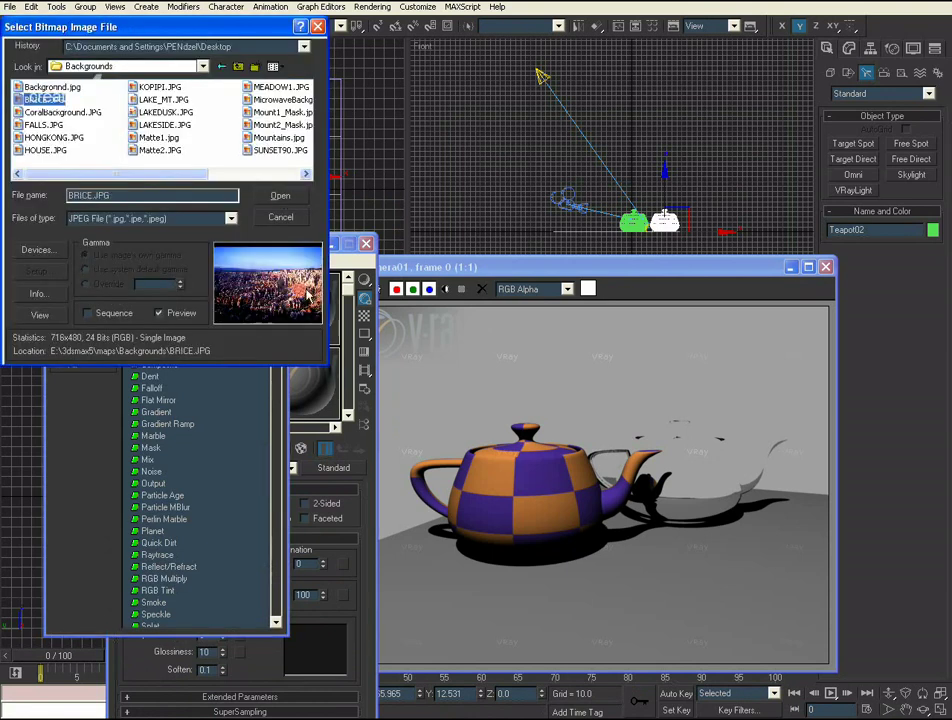
key("Return")
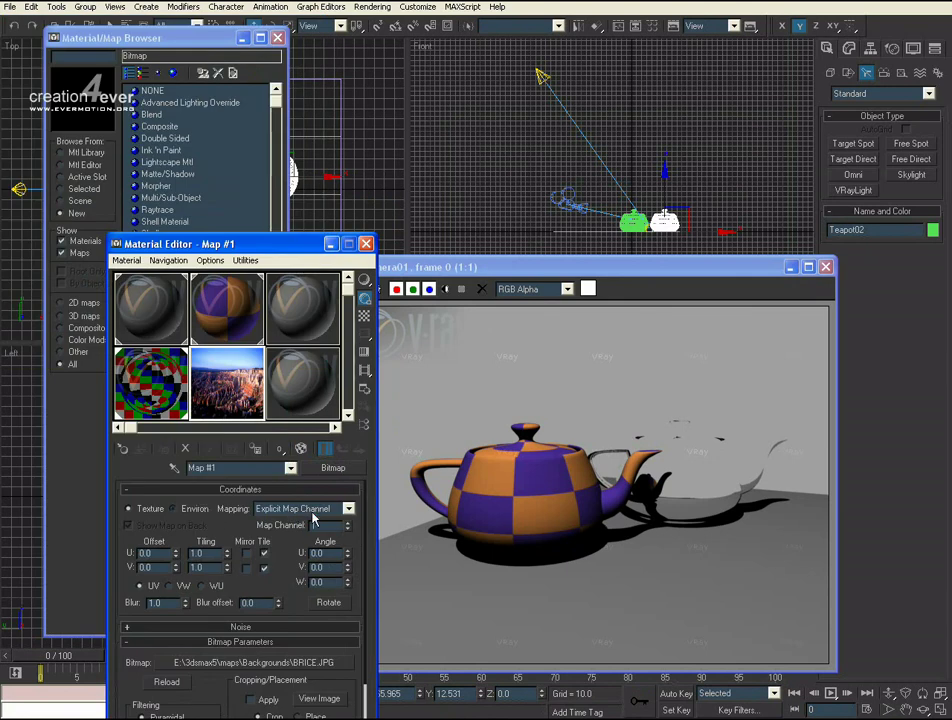
Switch the BRICE.JPG map's coordinates to Environ with Cylindrical Environment mapping
left_click(173, 508)
left_click(313, 509)
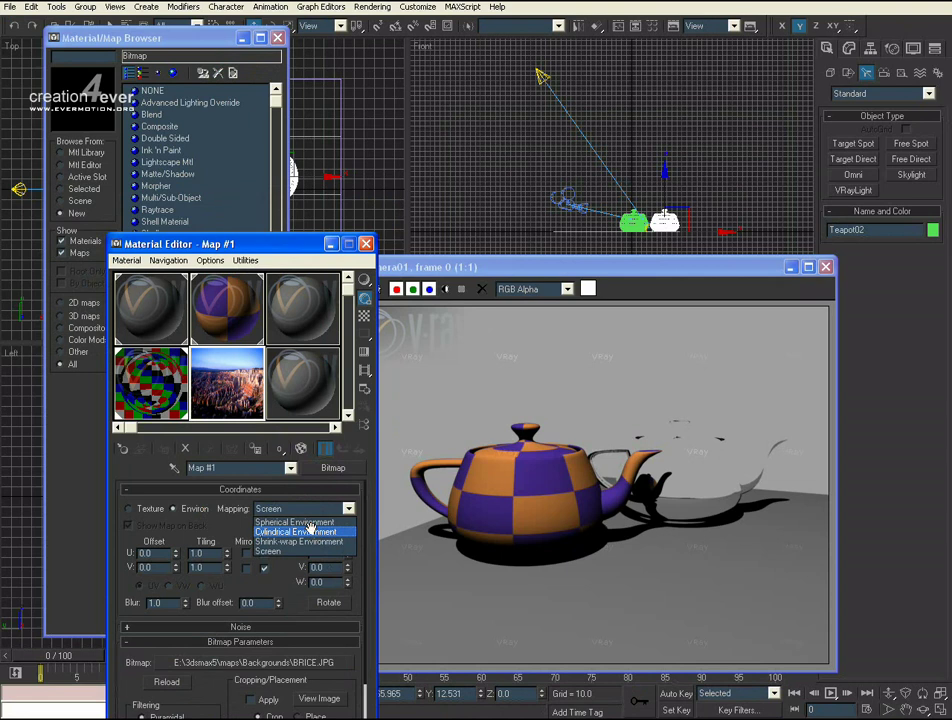
left_click(313, 532)
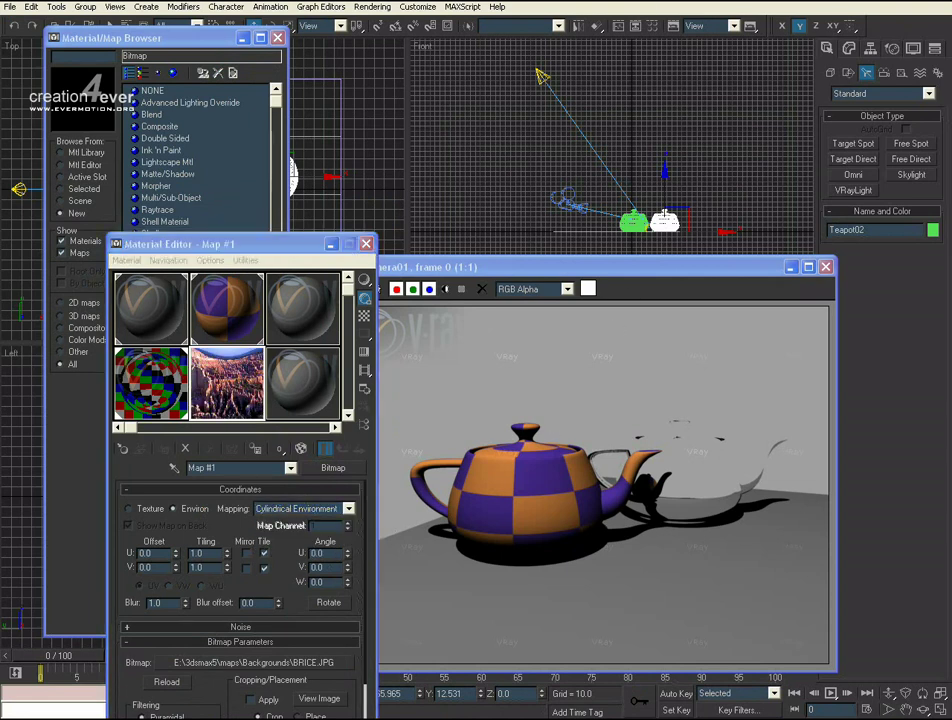
Assign the BRICE.JPG map as the scene's background environment map and close the previous render
key("8")
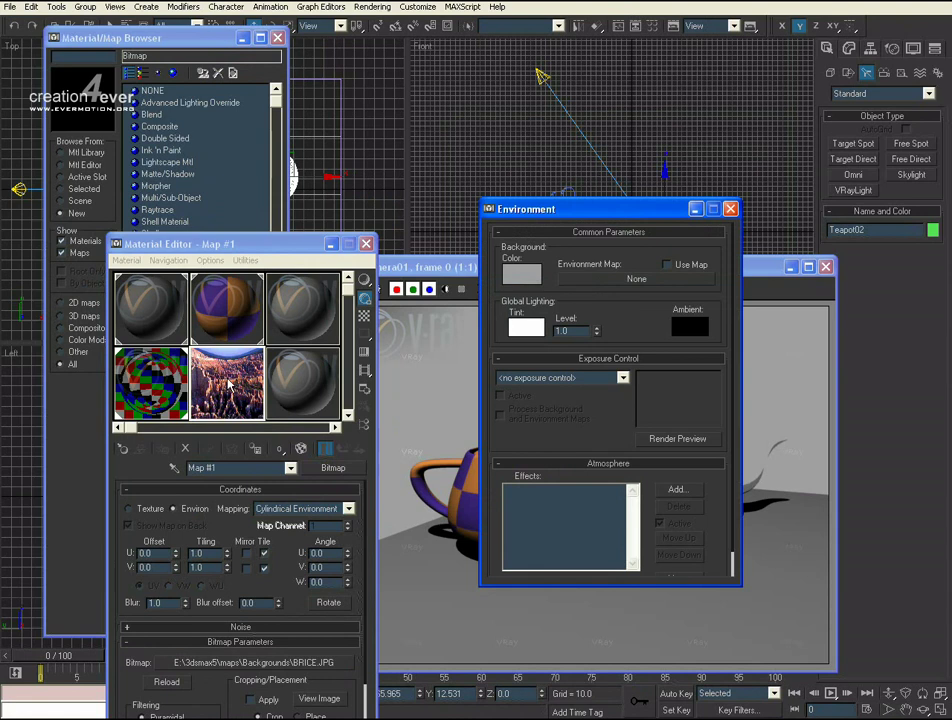
left_click(316, 258)
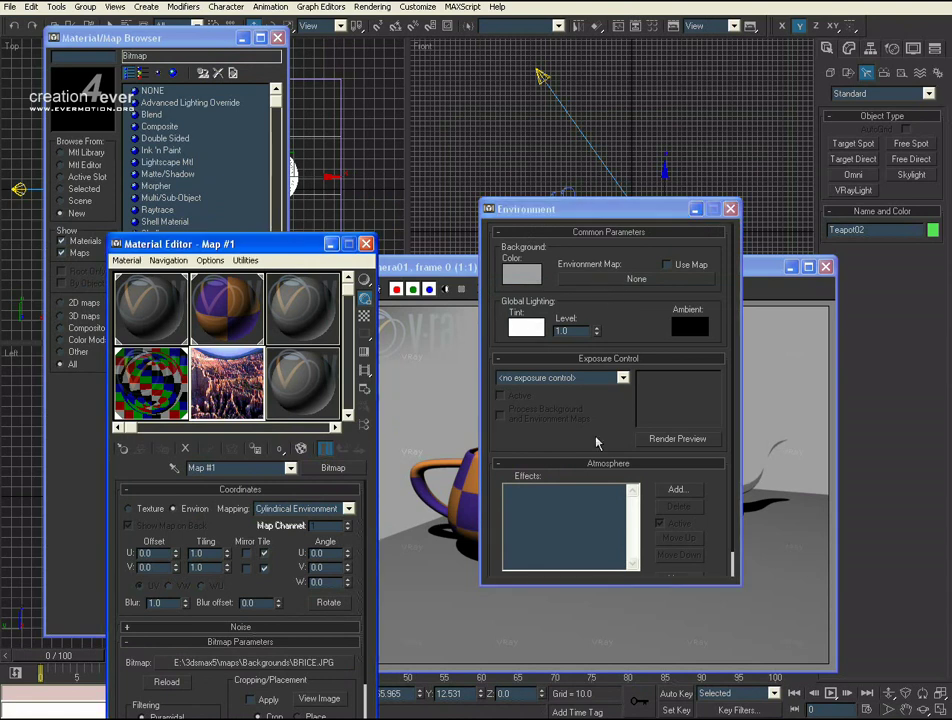
left_click_drag(581, 446, 636, 279)
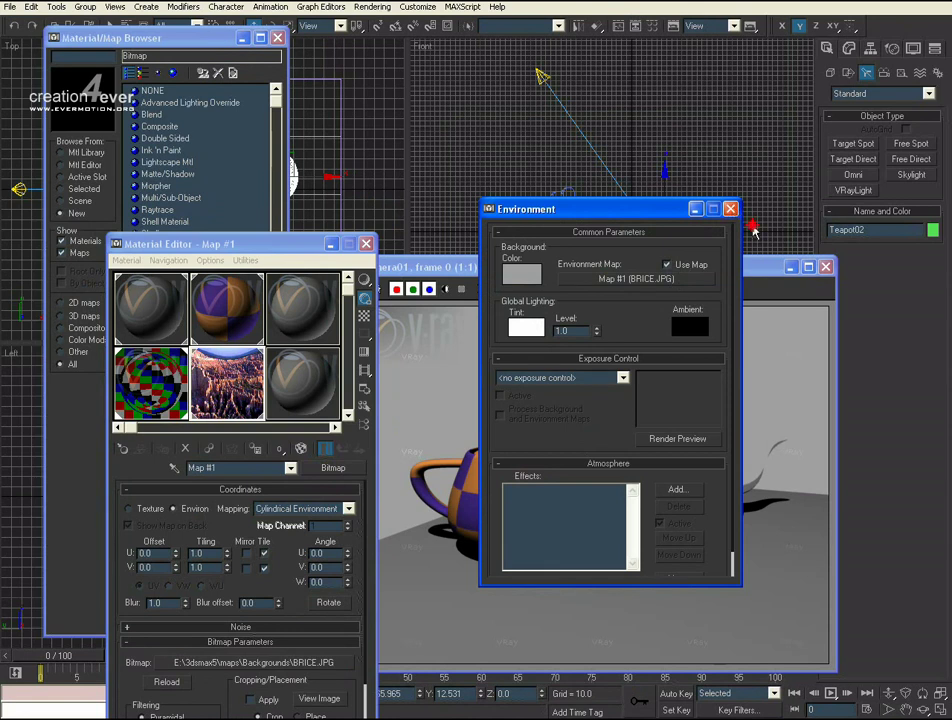
left_click(826, 268)
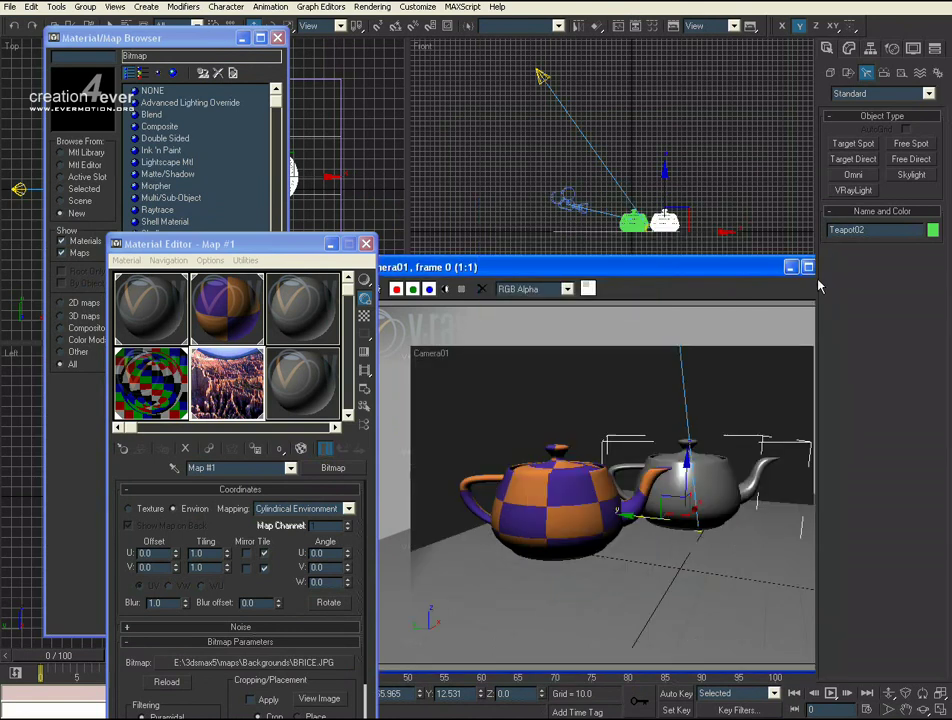
Render the Camera01 view with the environment map and close the Material/Map Browser
right_click(776, 366)
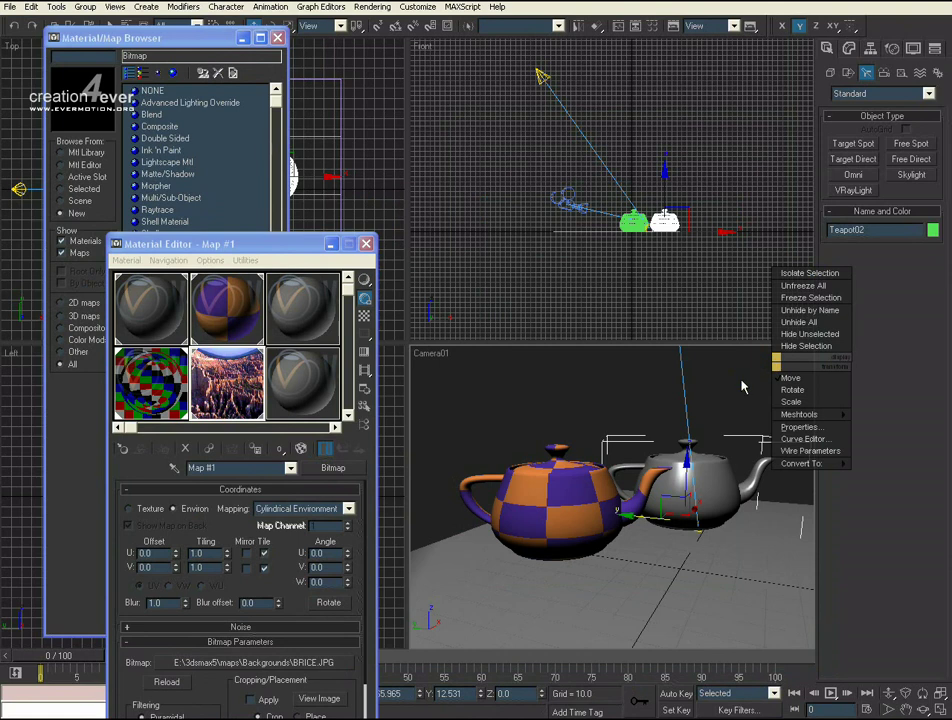
key("shift+q")
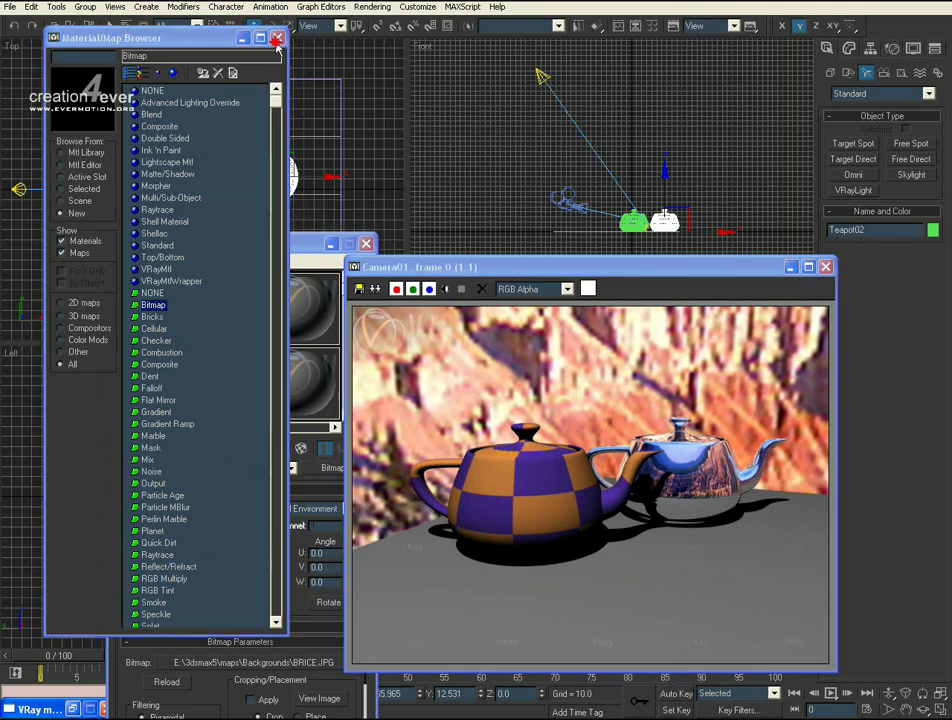
key("Escape")
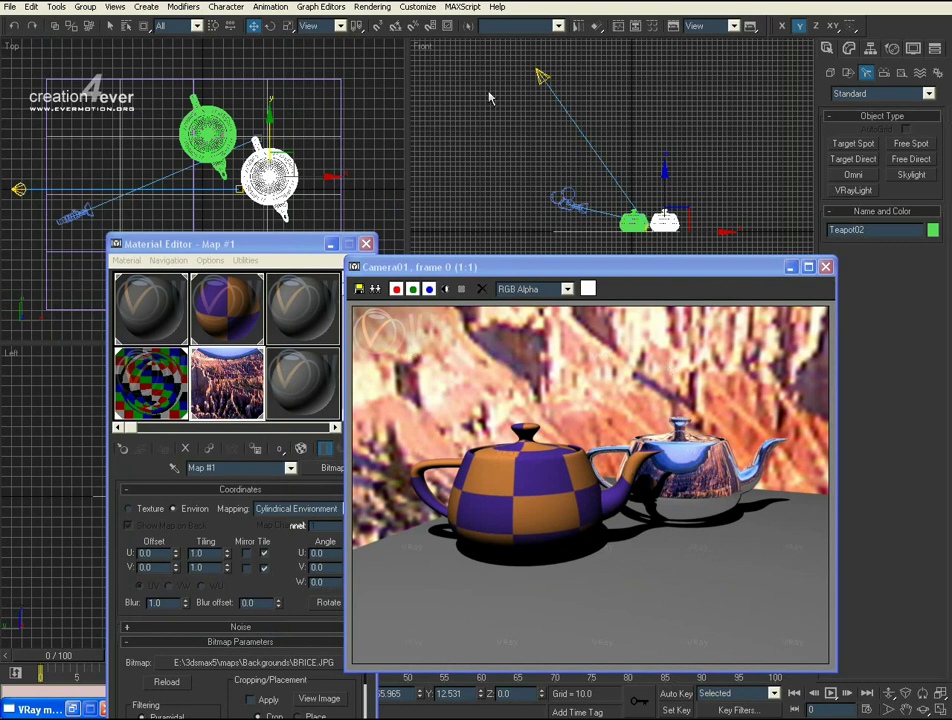
Review the scene's environment map assignment in the Environment settings and close them
left_click(384, 9)
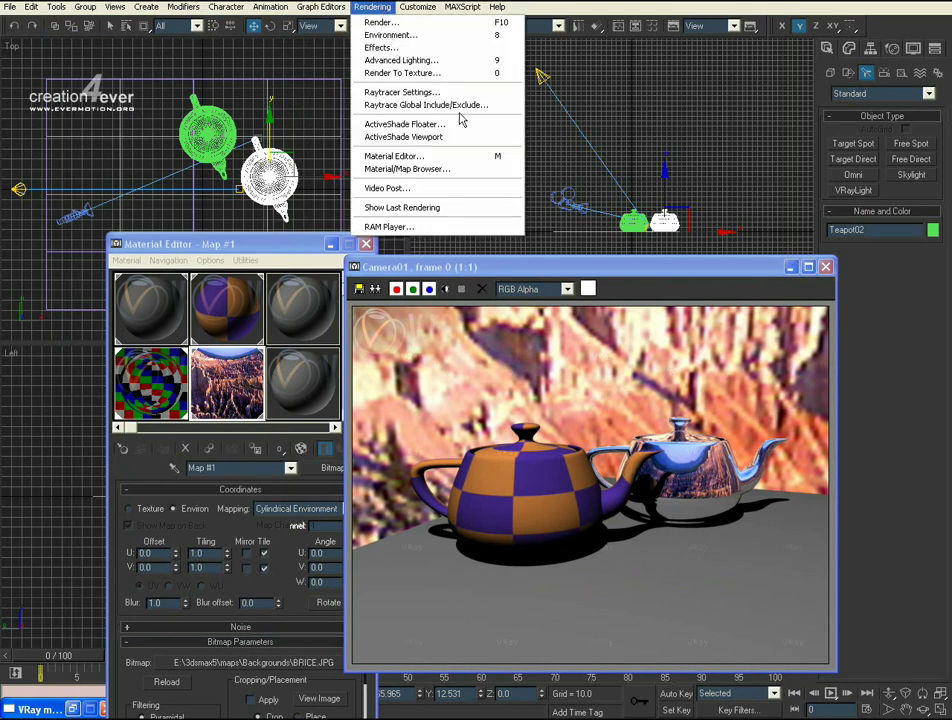
key("8")
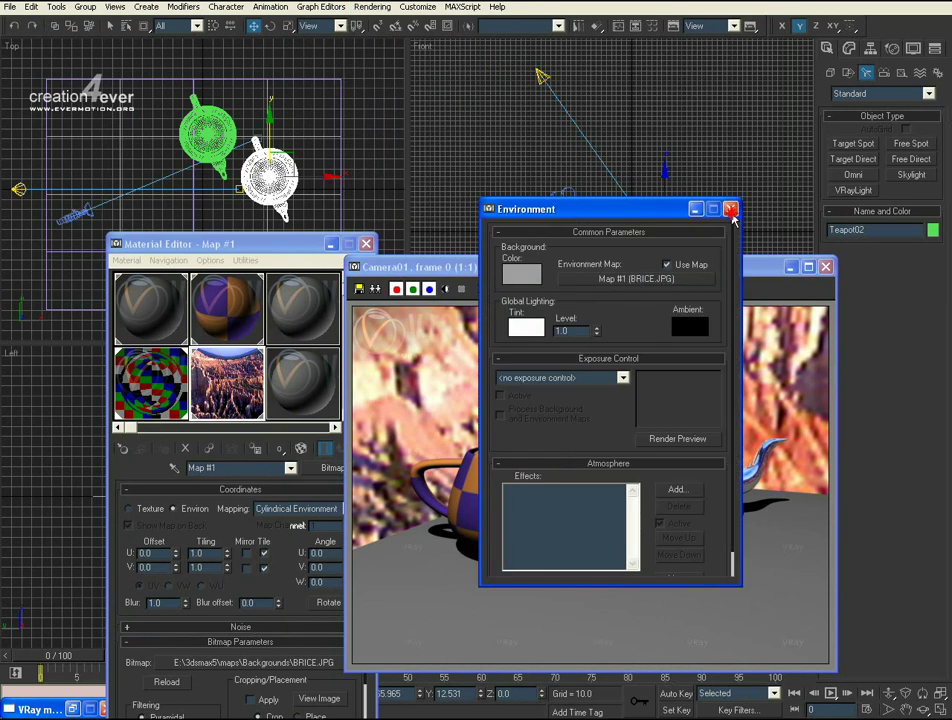
key("8")
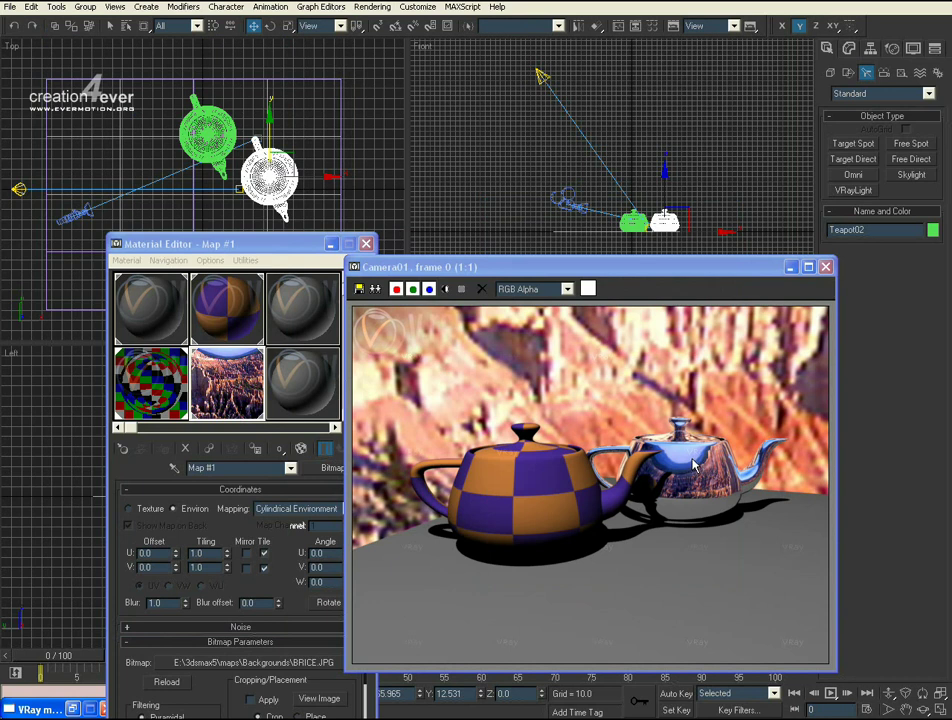
Set the reflection glossiness of material 7 - Default to 0.8 and render the camera view again
left_click(280, 478)
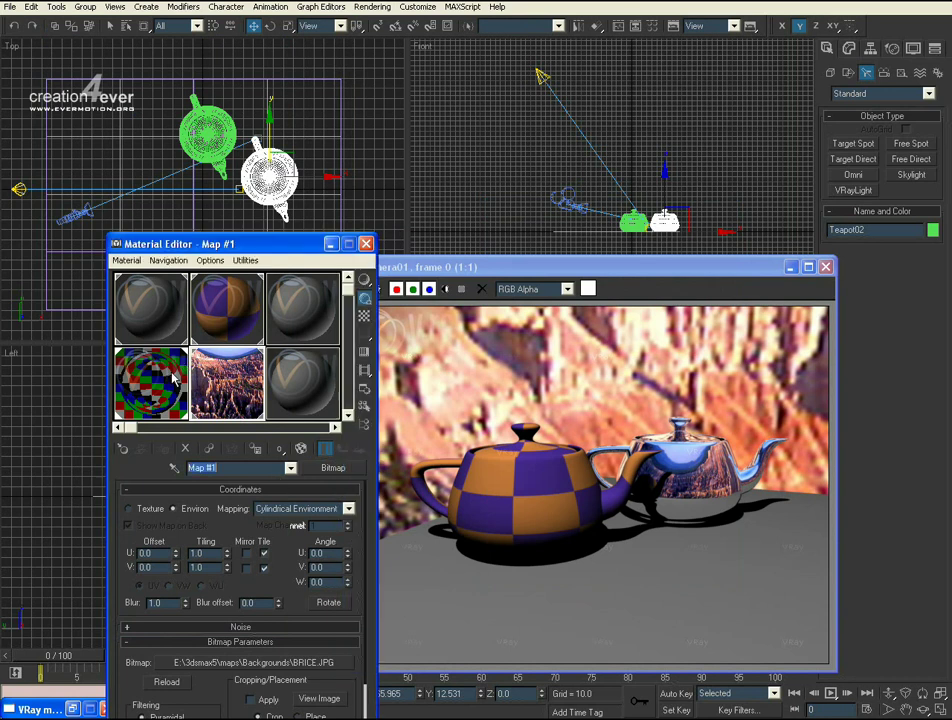
left_click(128, 280)
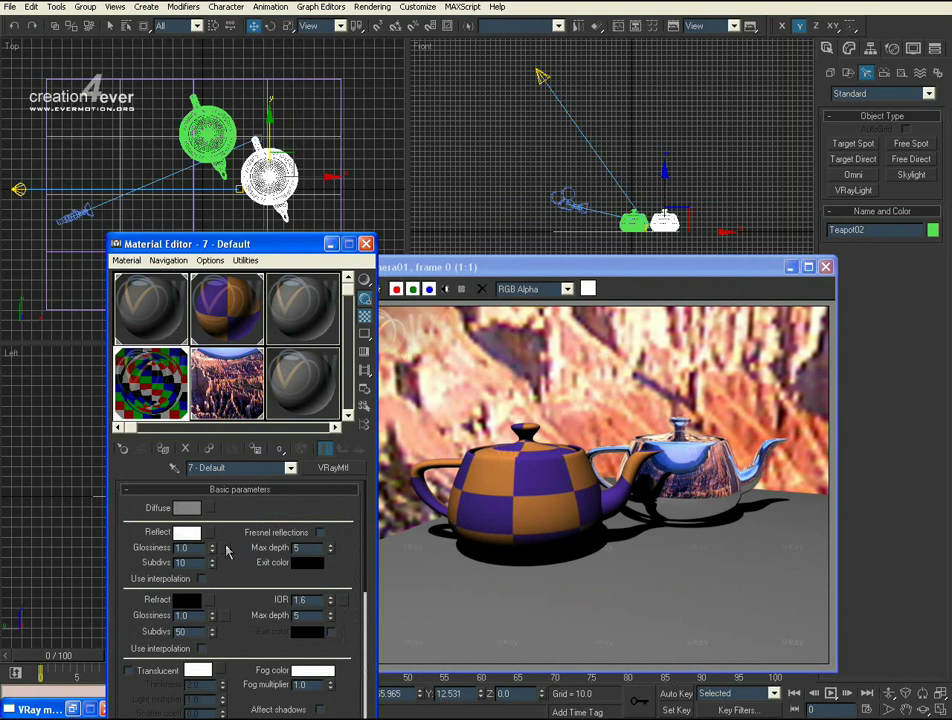
left_click(184, 548)
left_click_drag(185, 548, 161, 548)
type("0.8")
key("Return")
left_click(790, 410)
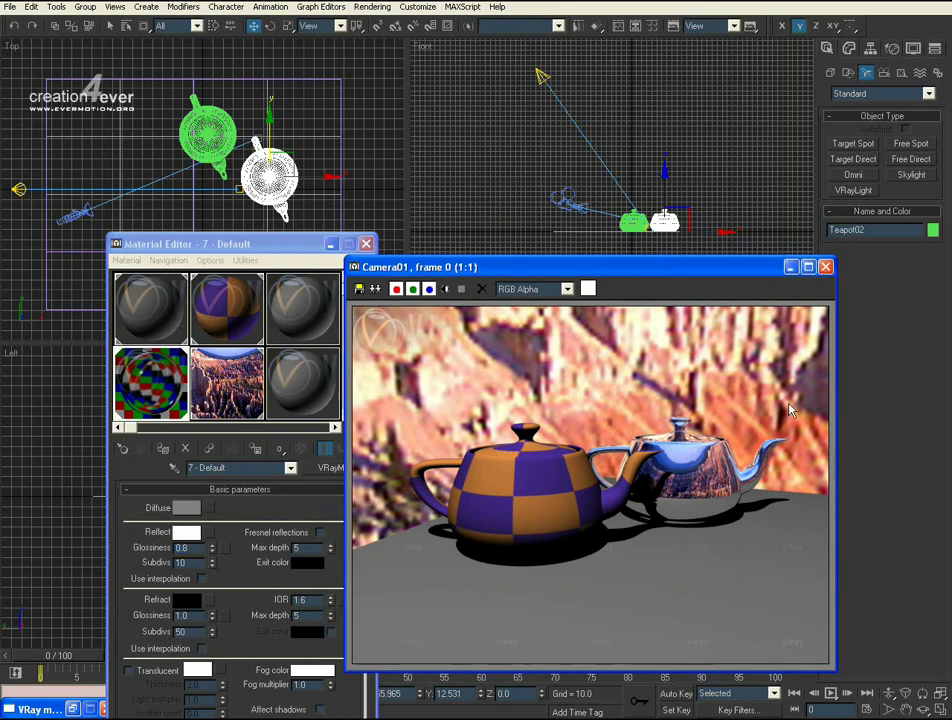
key("shift+q")
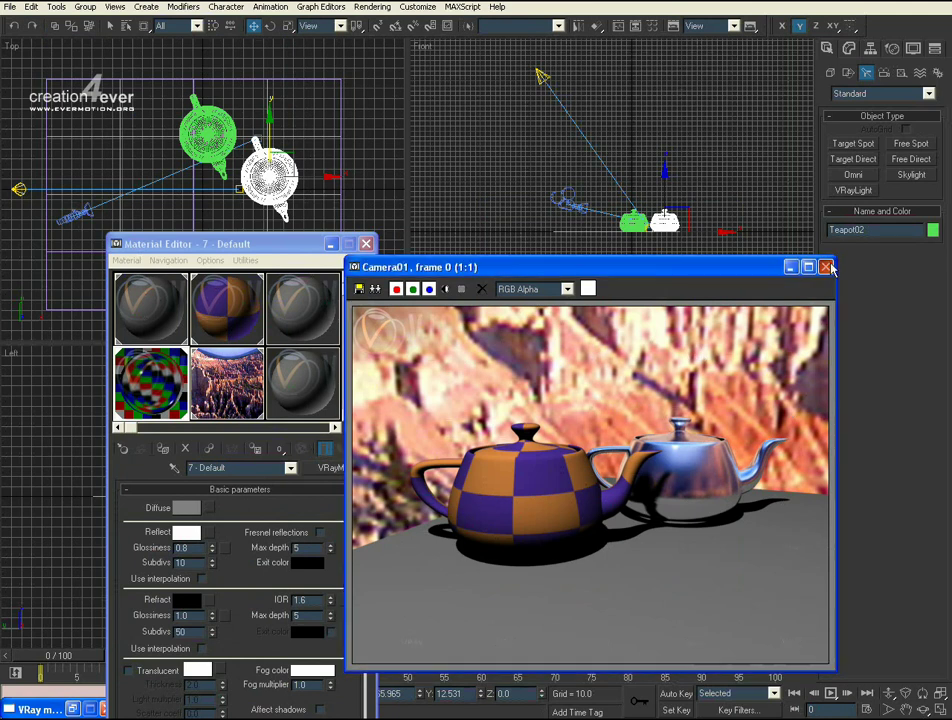
Render the teapot with material 7 - Default's reflection glossiness at 1.0 and Fresnel reflections enabled
left_click(182, 361)
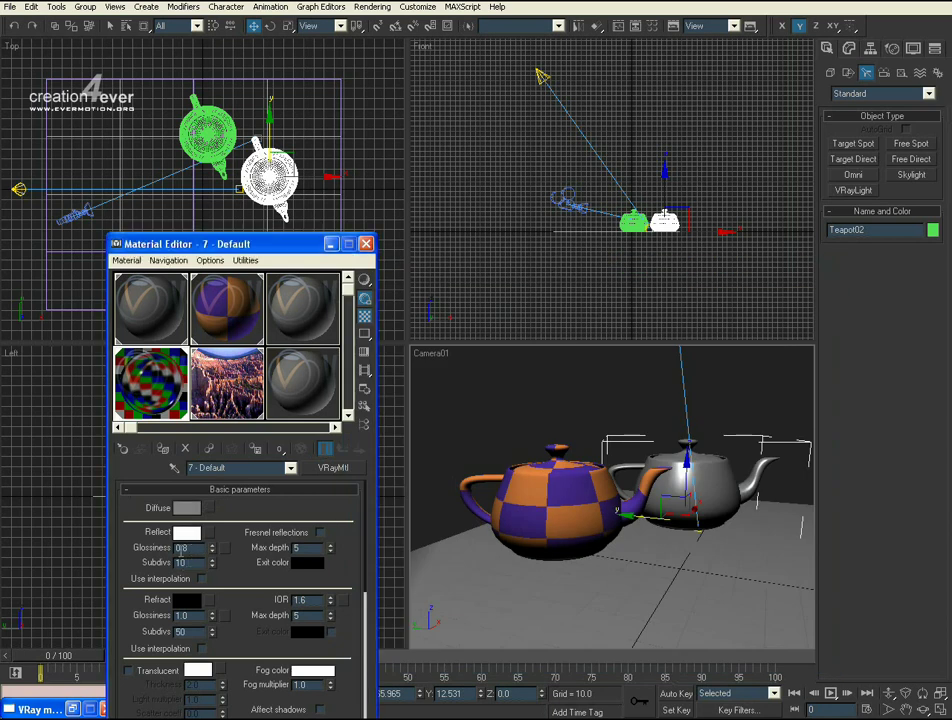
type("1.0")
key("Tab")
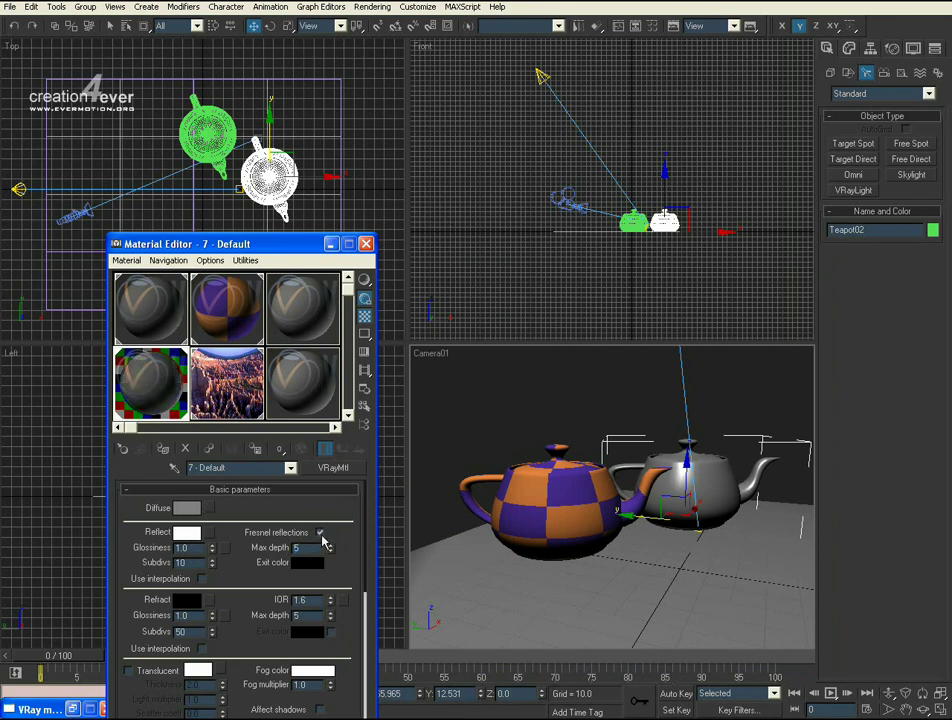
left_click(320, 533)
key("shift+q")
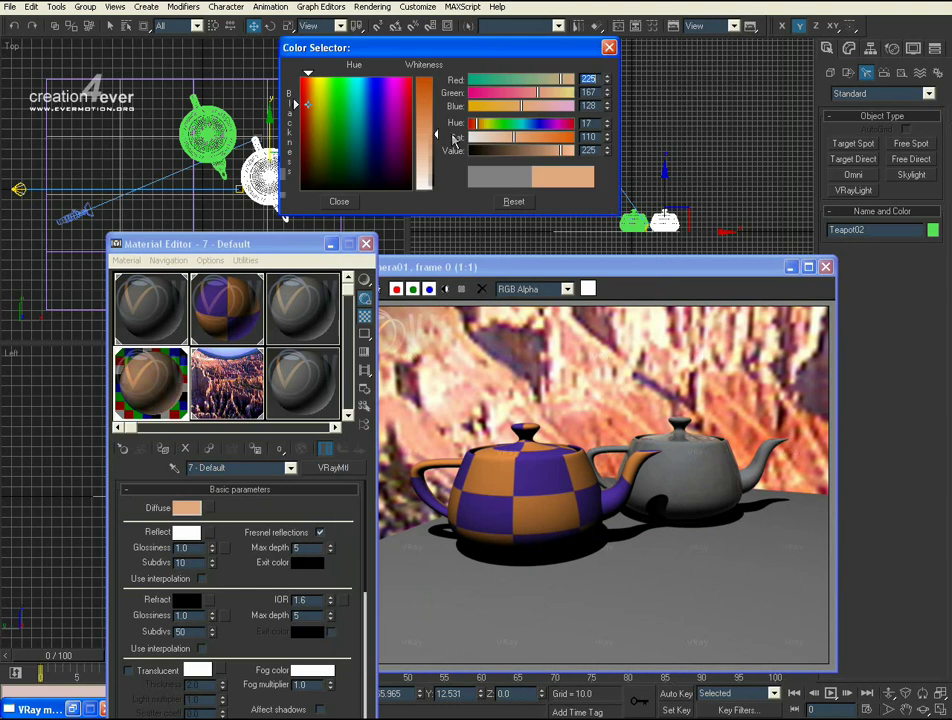
Render the teapot with an orange diffuse colour (RGB 208, 117, 57) and a reflection max depth of 15
left_click_drag(434, 110, 434, 103)
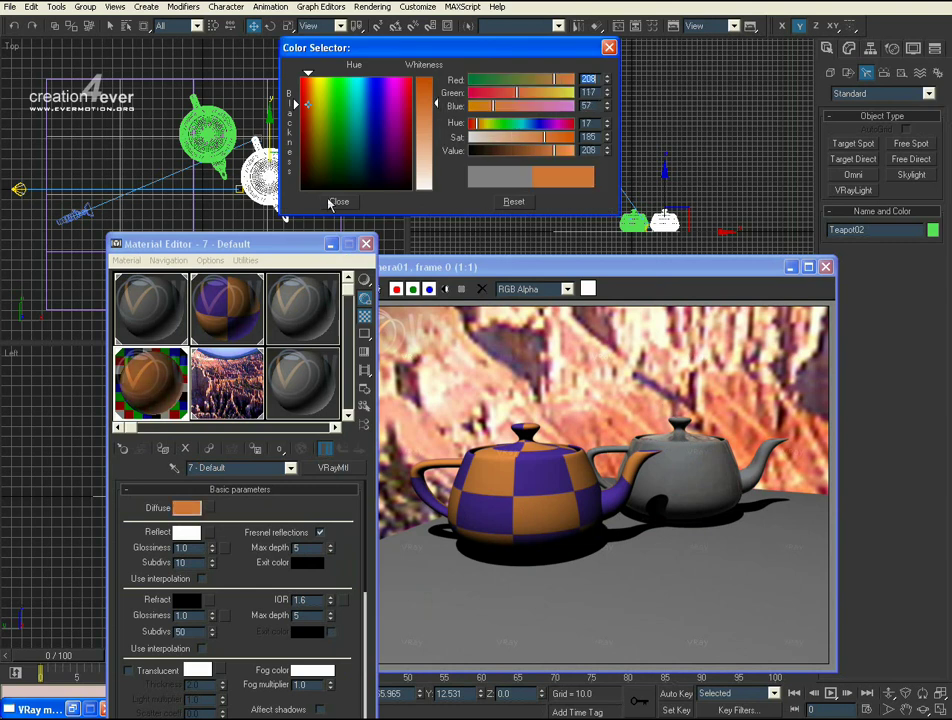
left_click(339, 203)
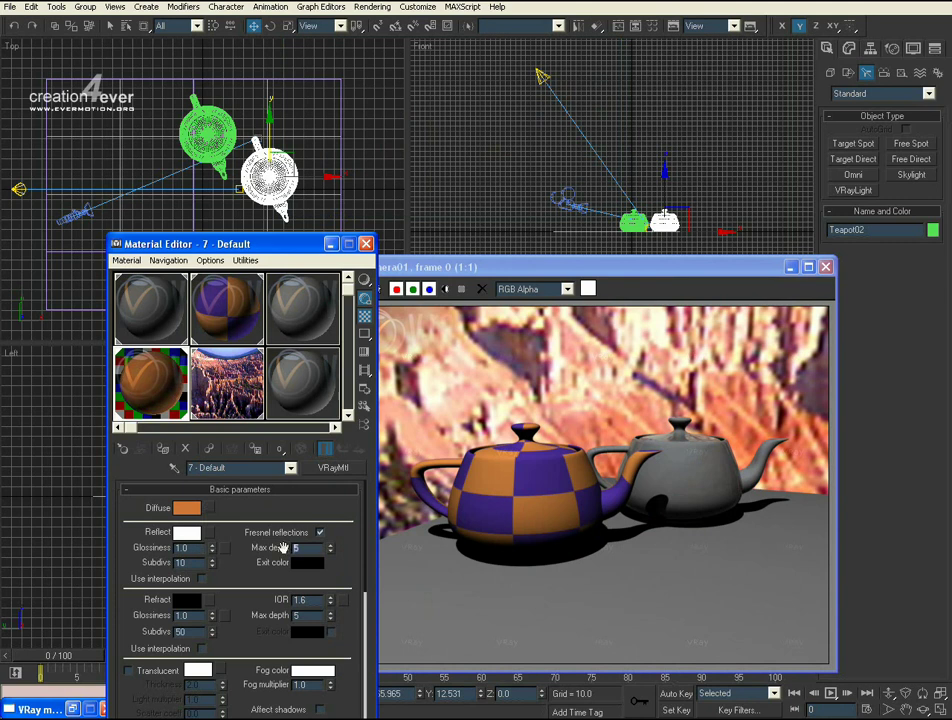
type("15")
key("Return")
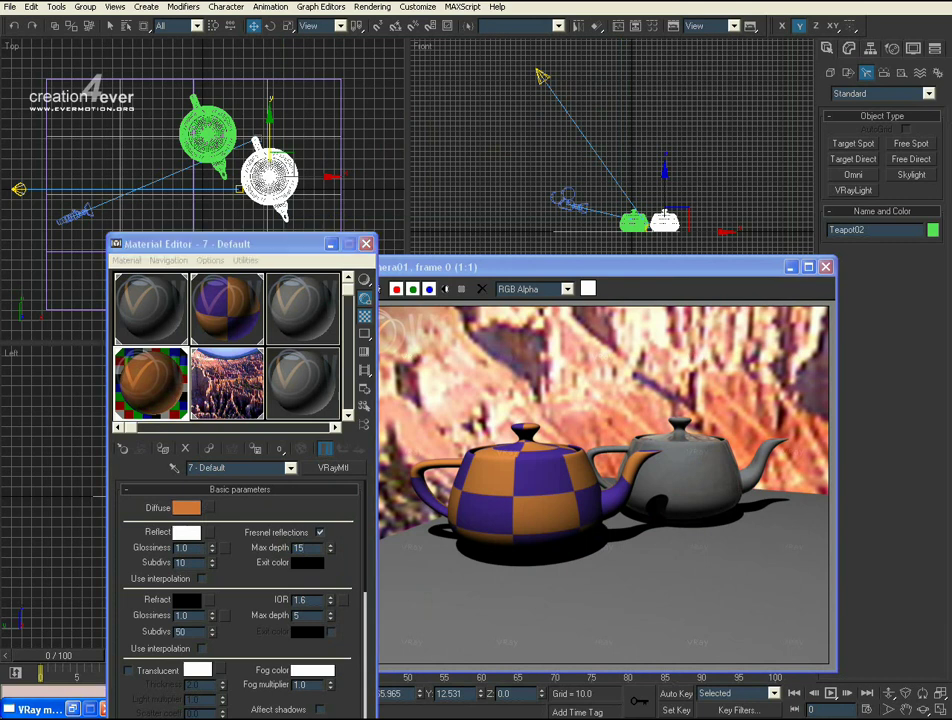
key("shift+q")
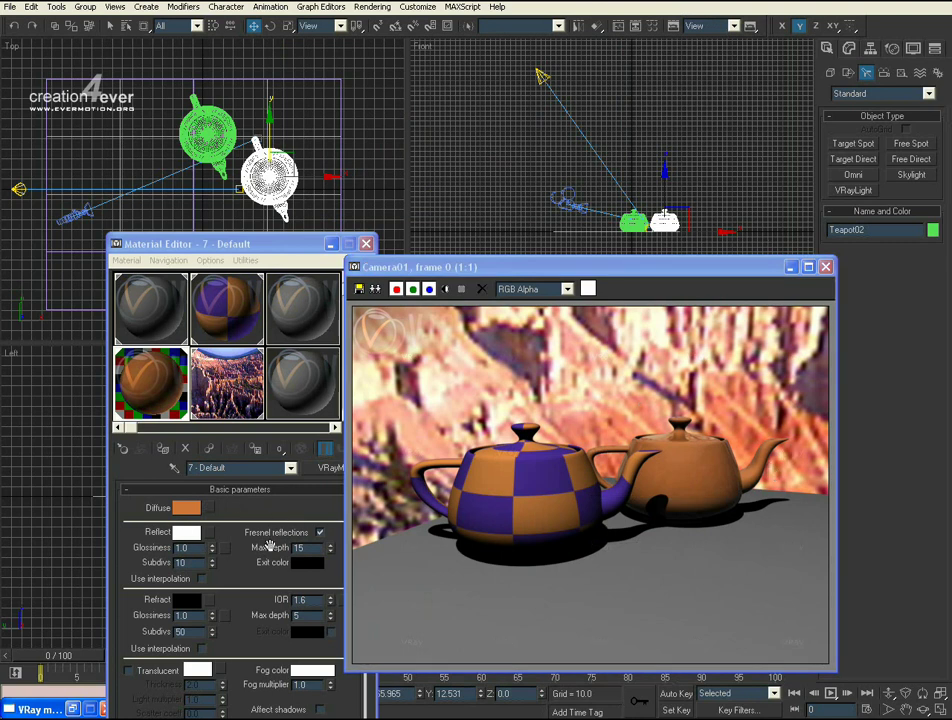
Set the orange material's reflection glossiness to 0.8 and render the camera view
left_click(177, 549)
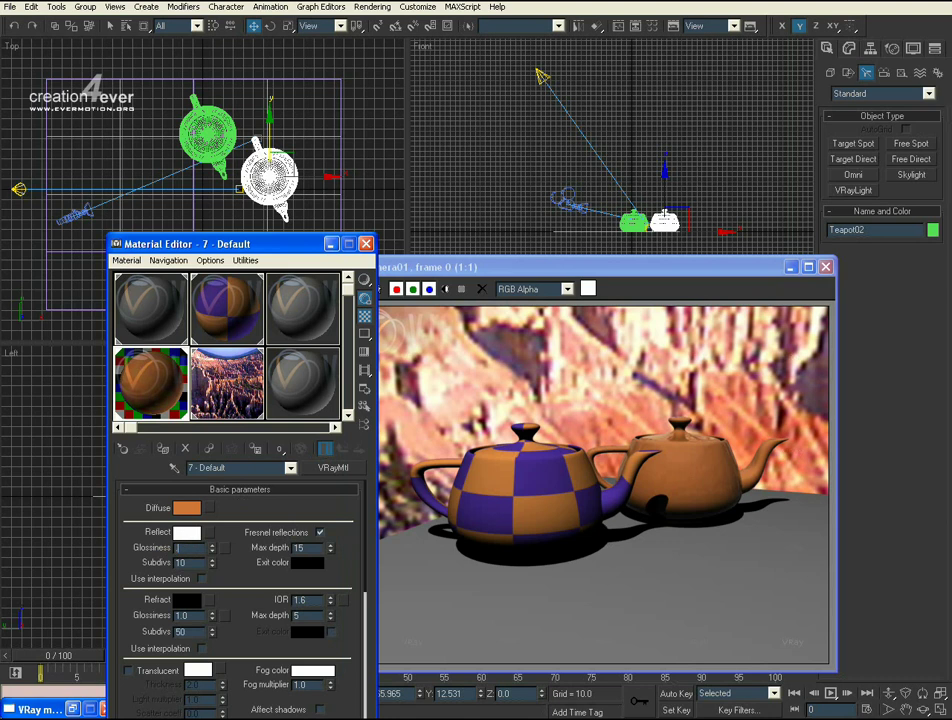
type("0.8")
key("Return")
key("F9")
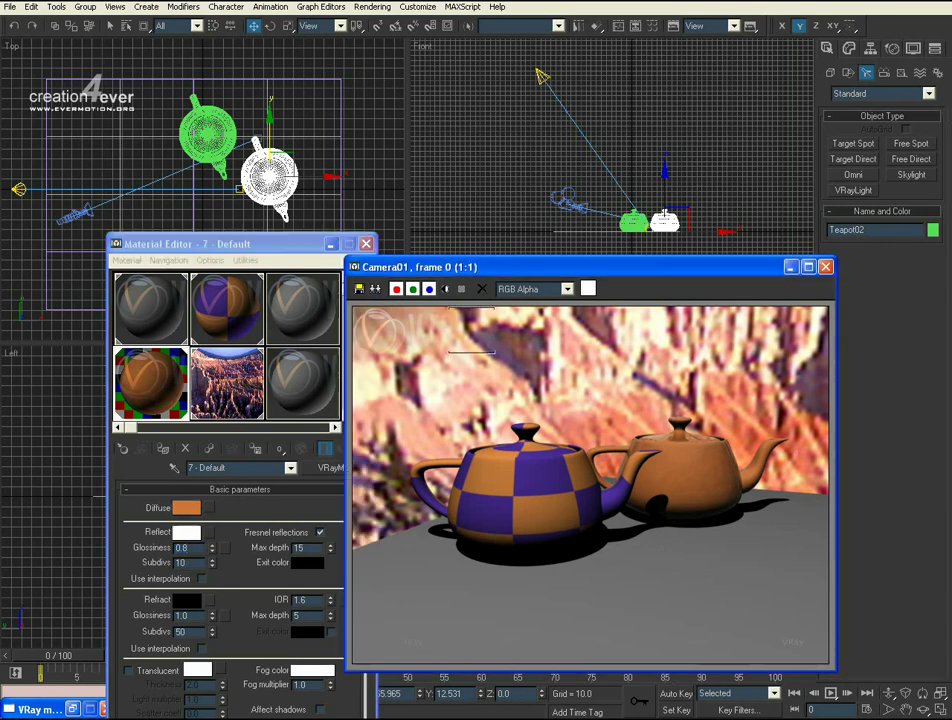